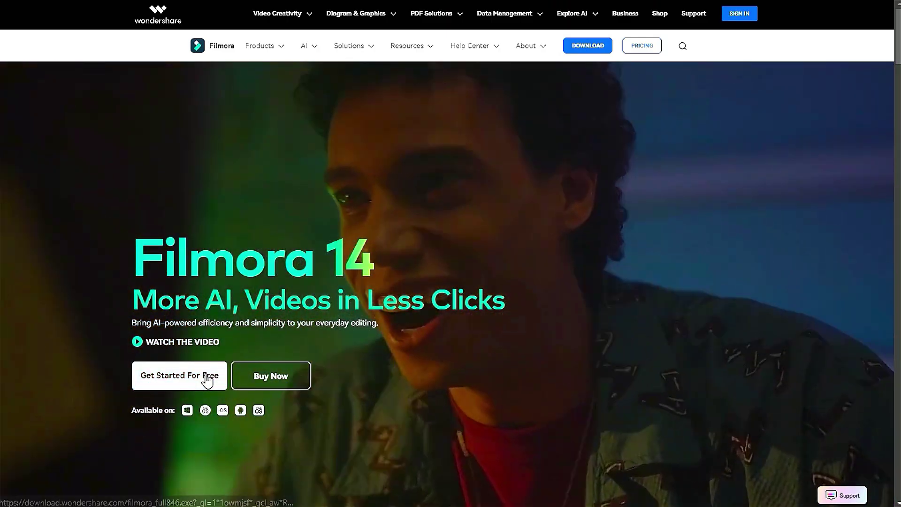
# - Download the Filmora installer from the homepage and save it to disk
pyautogui.click(205, 374)
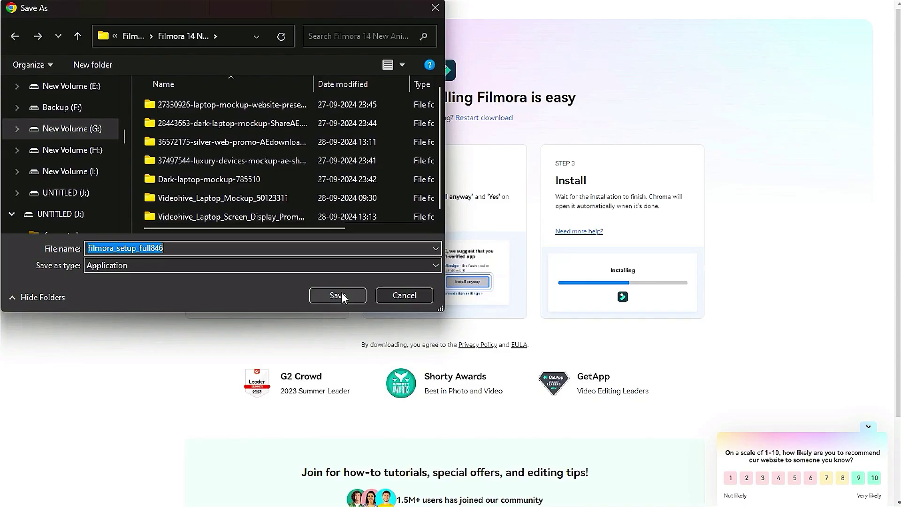
pyautogui.click(338, 295)
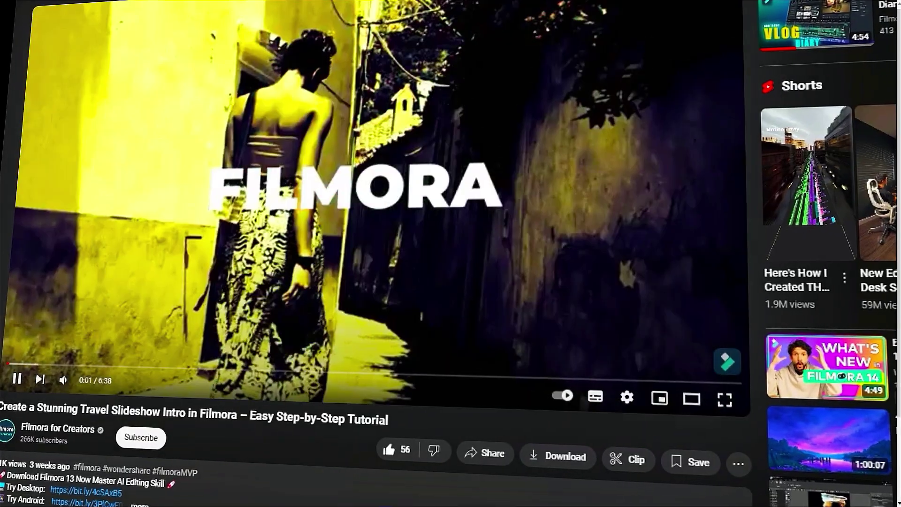
# - Subscribe to the Filmora for Creators channel and open its notification options
pyautogui.click(167, 445)
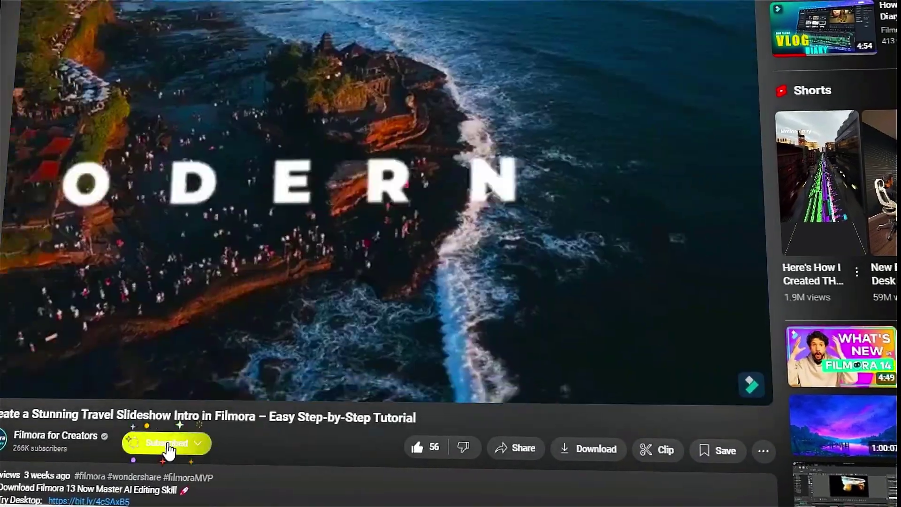
pyautogui.click(200, 452)
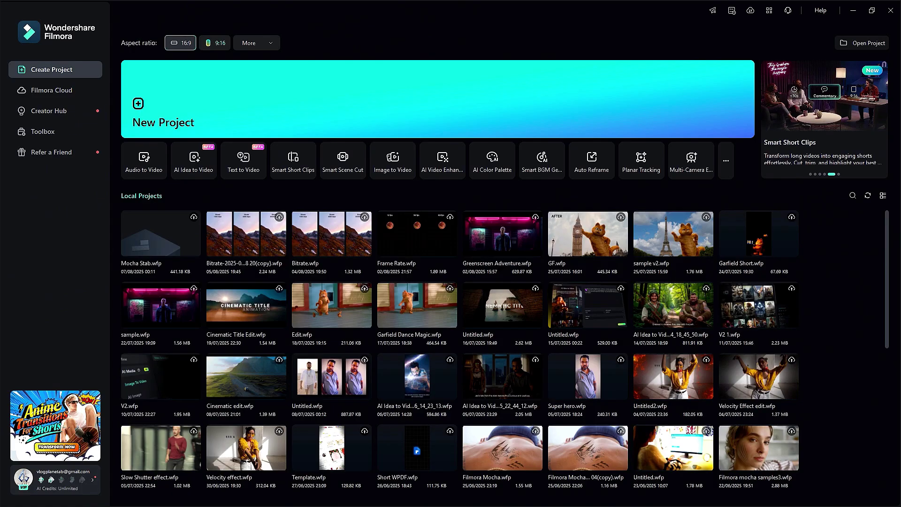
# - Start a new project, import the Motorbike clip onto Video 1, and play it back
pyautogui.click(272, 122)
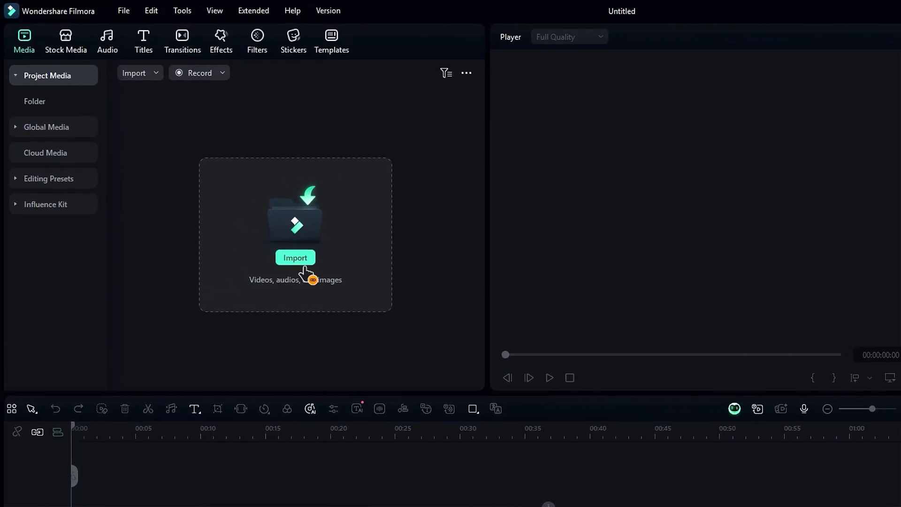
pyautogui.click(267, 233)
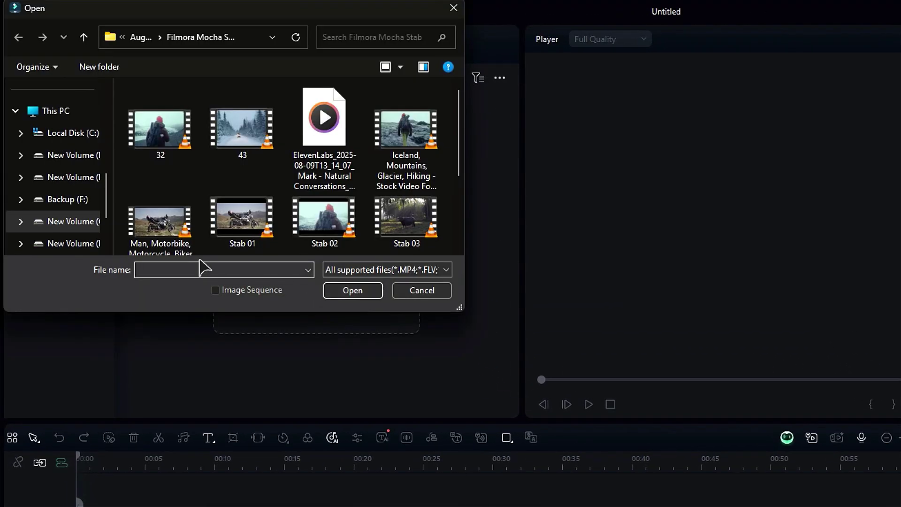
pyautogui.click(360, 292)
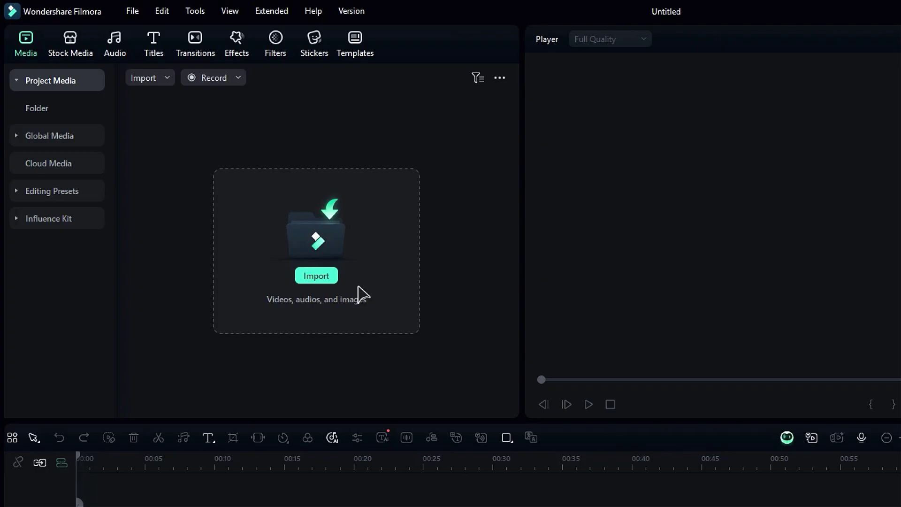
pyautogui.moveTo(297, 163); pyautogui.dragTo(75, 449)
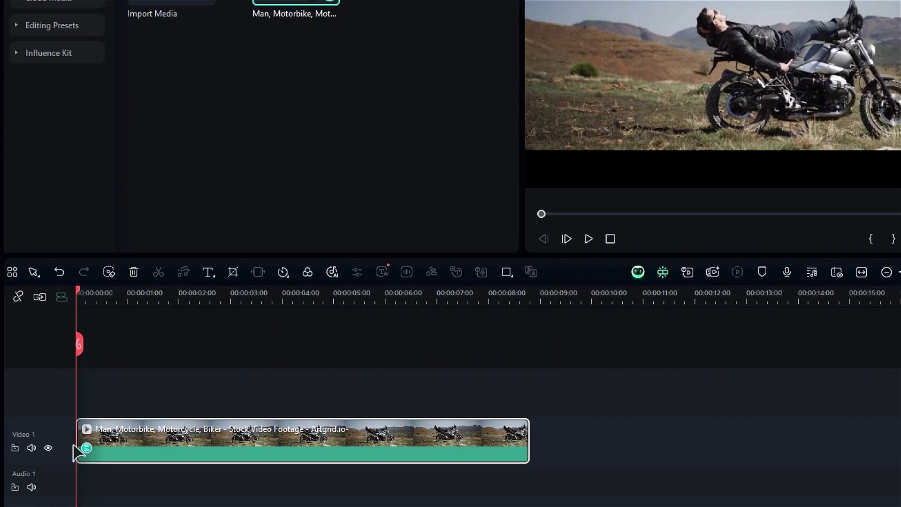
pyautogui.press('space')
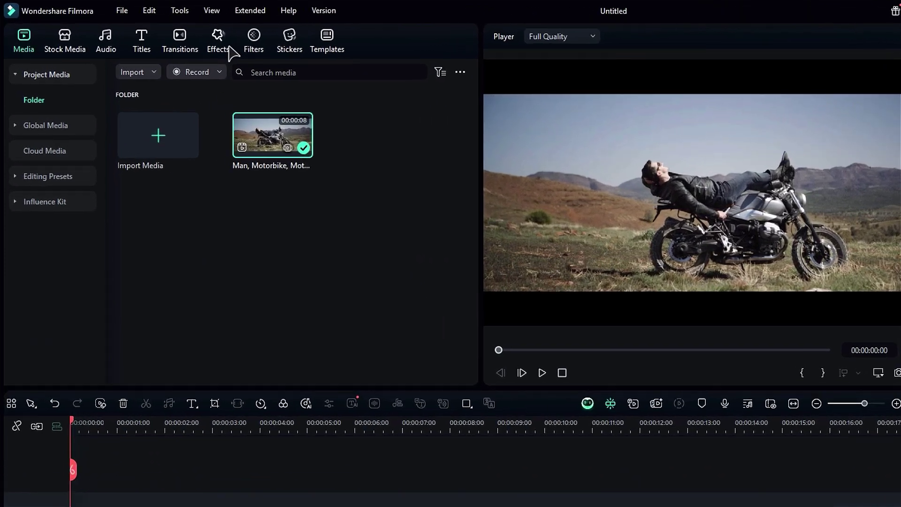
# - Apply the Boris FX Mocha Filmora effect to the motorbike clip and launch the Mocha UI
pyautogui.click(248, 49)
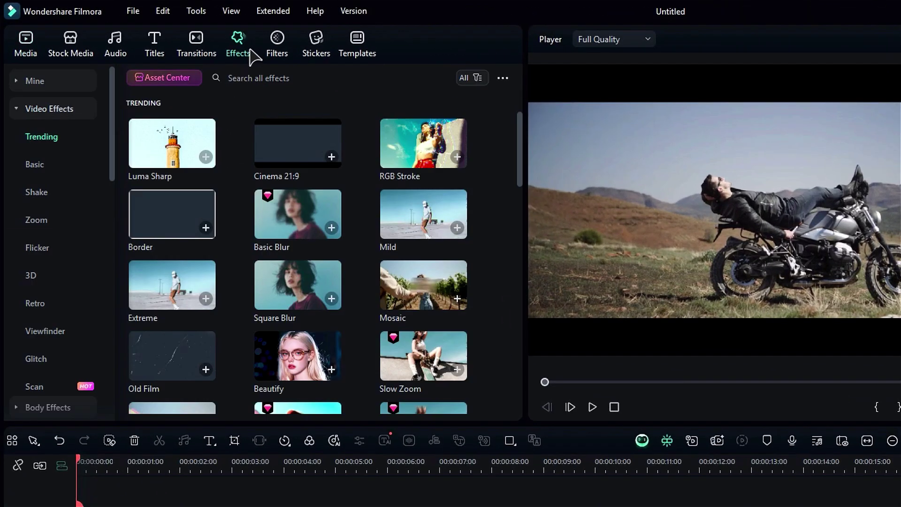
pyautogui.click(73, 110)
pyautogui.click(42, 230)
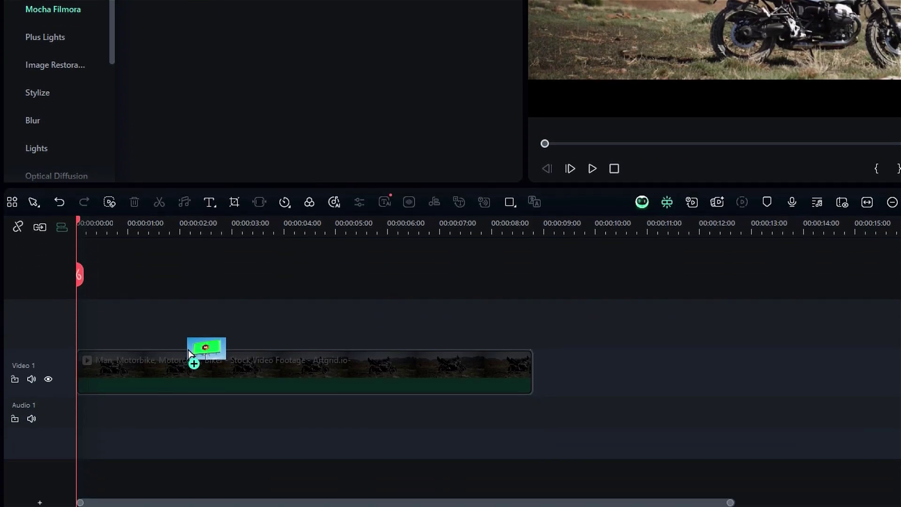
pyautogui.moveTo(171, 144); pyautogui.dragTo(187, 348)
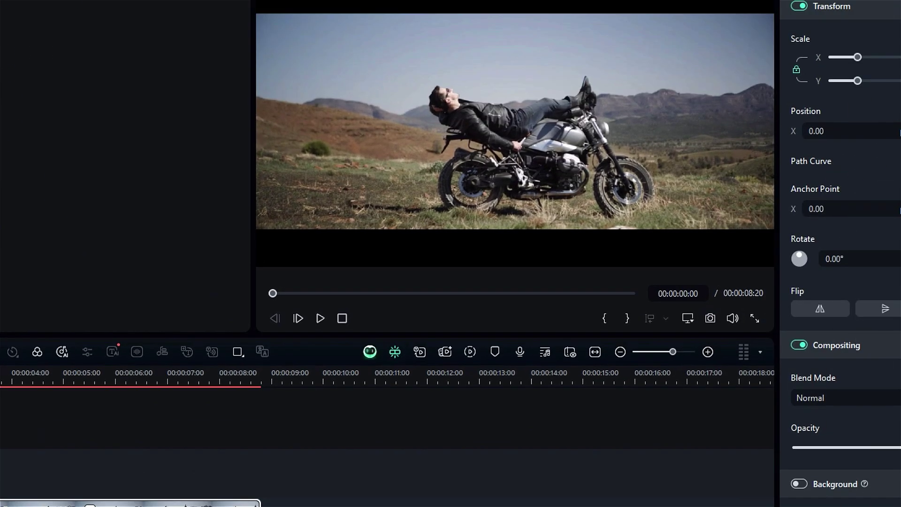
pyautogui.click(798, 39)
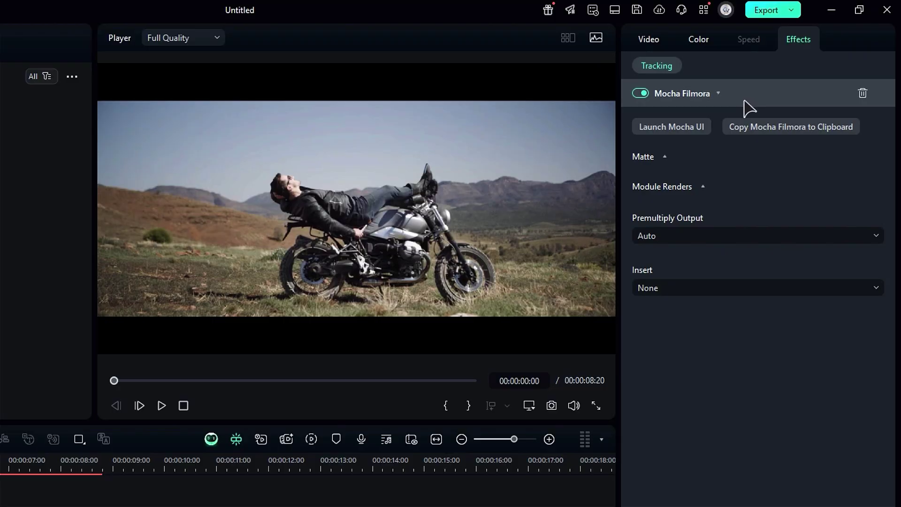
pyautogui.click(683, 127)
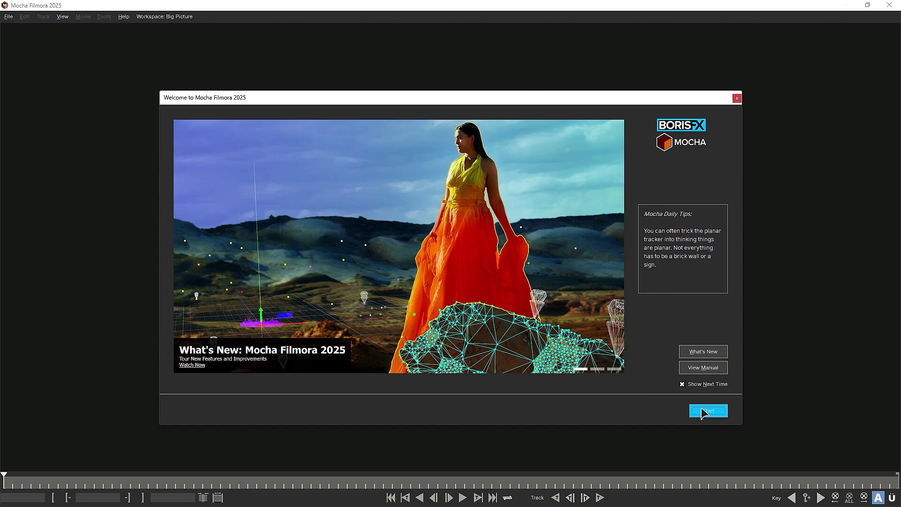
# - Dismiss the Mocha welcome screen and switch to the Classic workspace
pyautogui.click(702, 411)
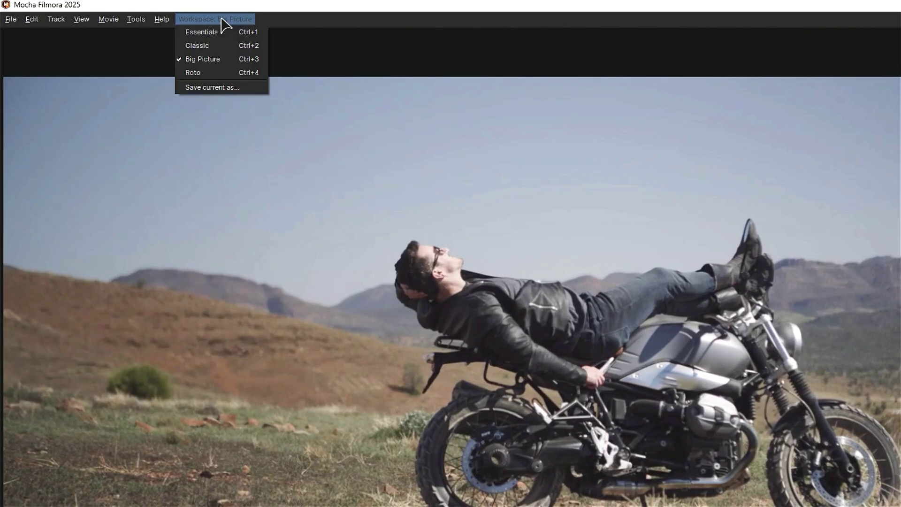
pyautogui.click(233, 45)
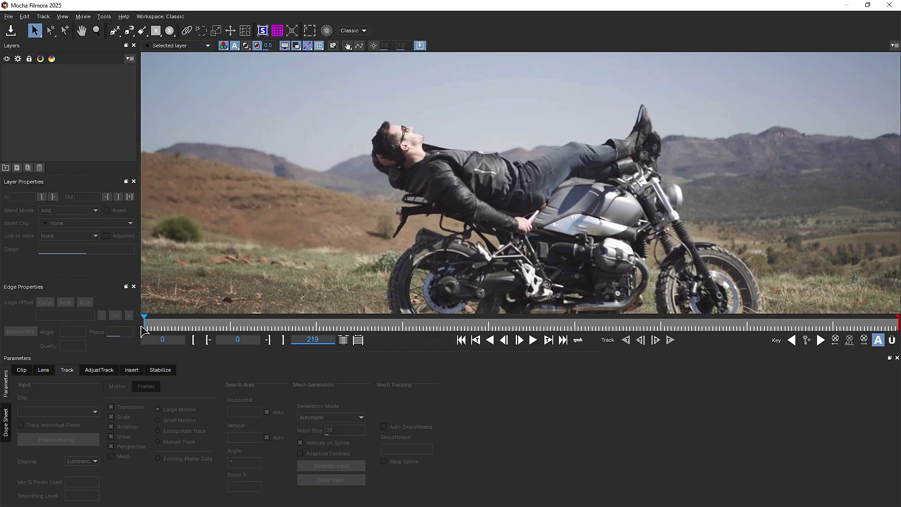
# - Track a rectangle layer around the rider's head and torso forward, with shear and mesh enabled
pyautogui.scroll(-3, 750, 187)
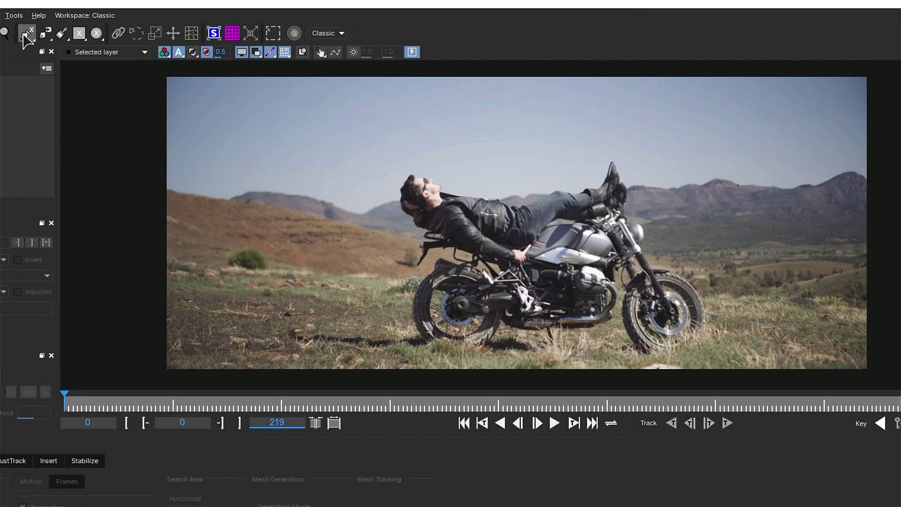
pyautogui.click(23, 36)
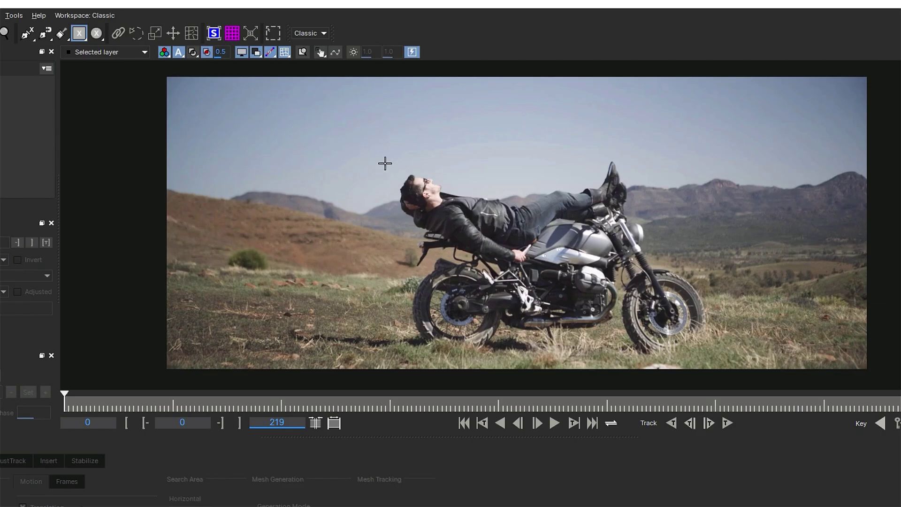
pyautogui.moveTo(385, 164); pyautogui.dragTo(474, 223)
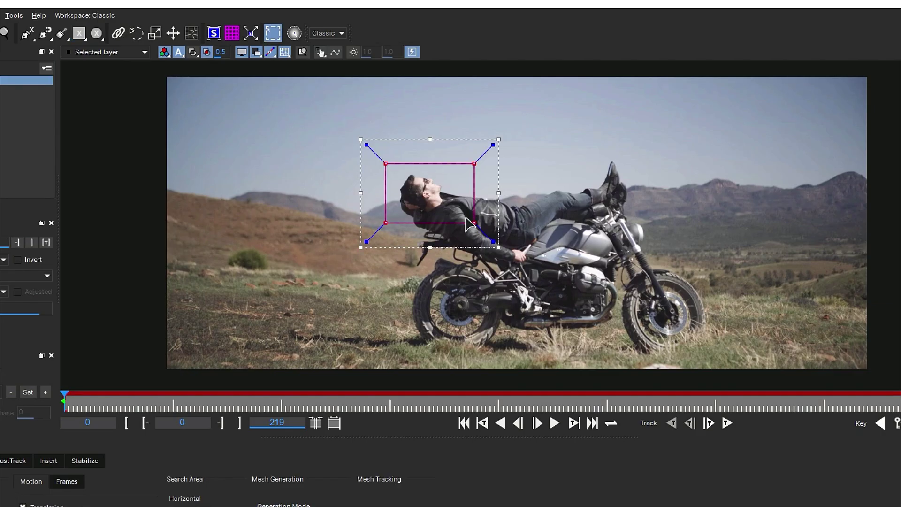
pyautogui.click(94, 402)
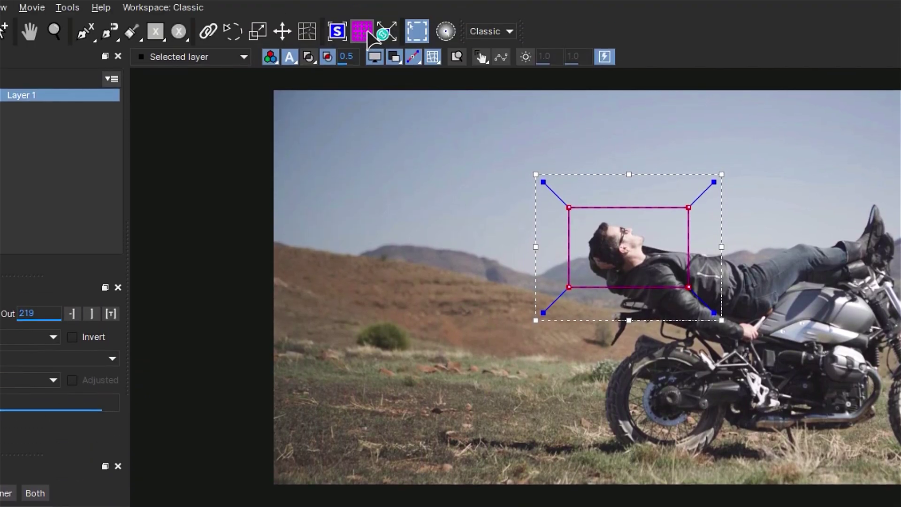
pyautogui.click(368, 32)
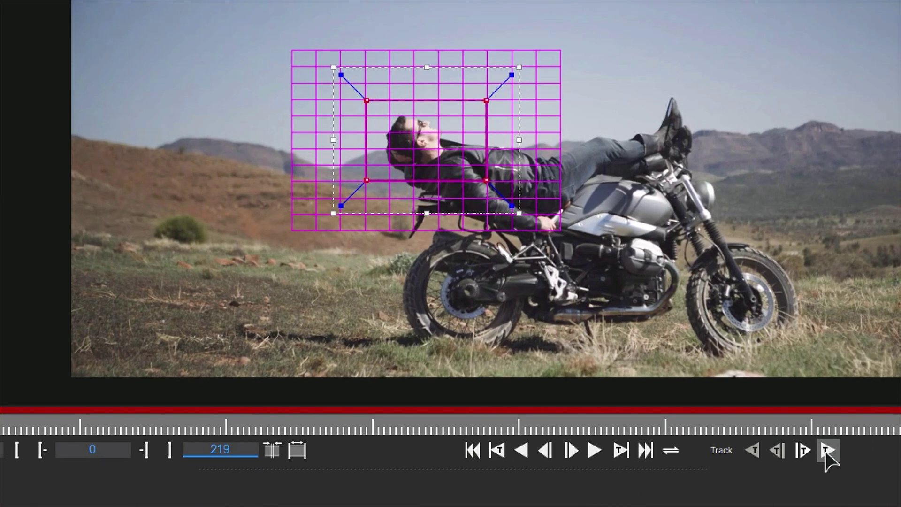
pyautogui.click(827, 451)
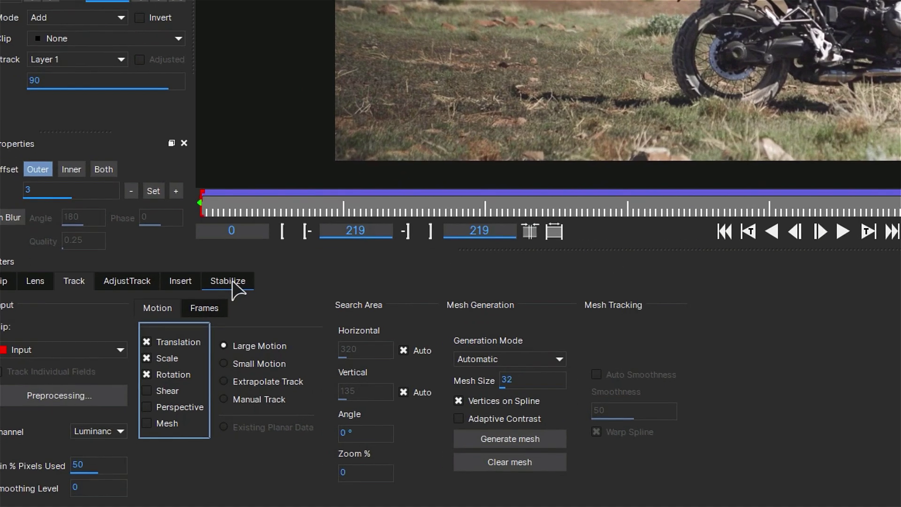
# - In the Stabilize tab, preview the tracked clip and enable Zoom to hide stabilization borders
pyautogui.click(162, 370)
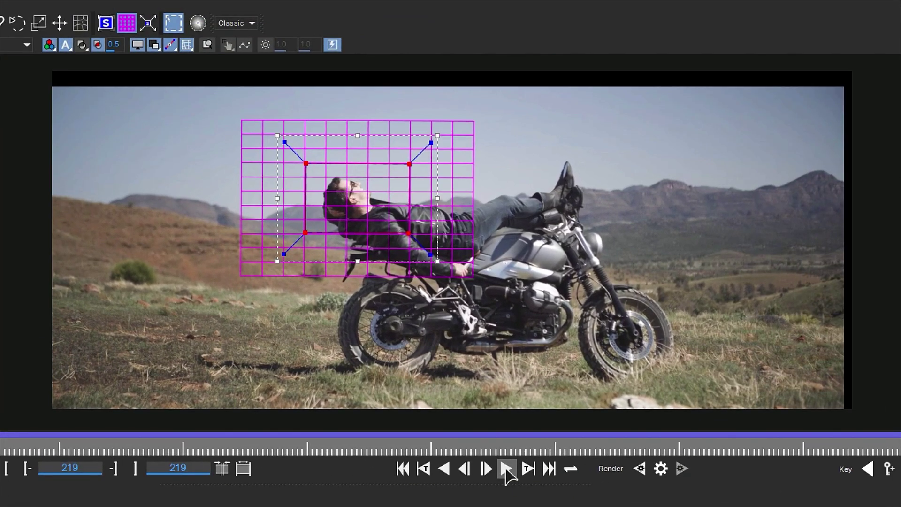
pyautogui.click(506, 468)
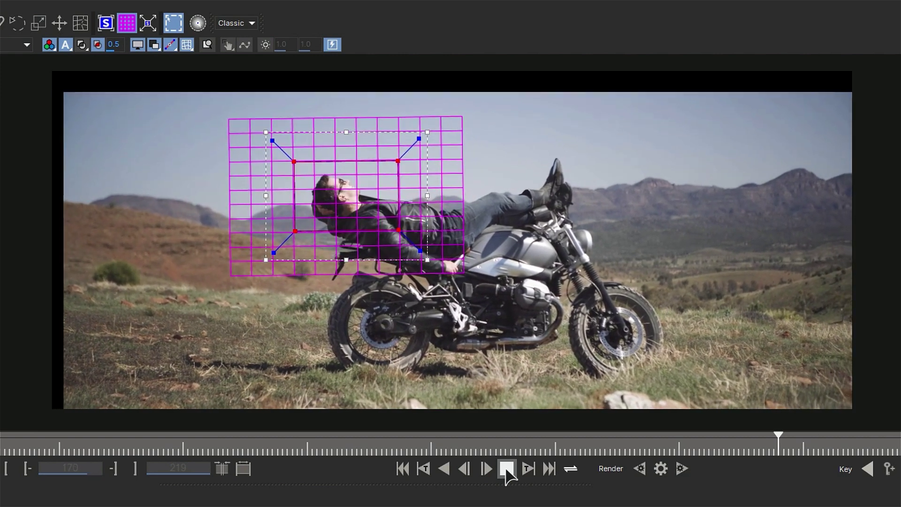
pyautogui.click(506, 469)
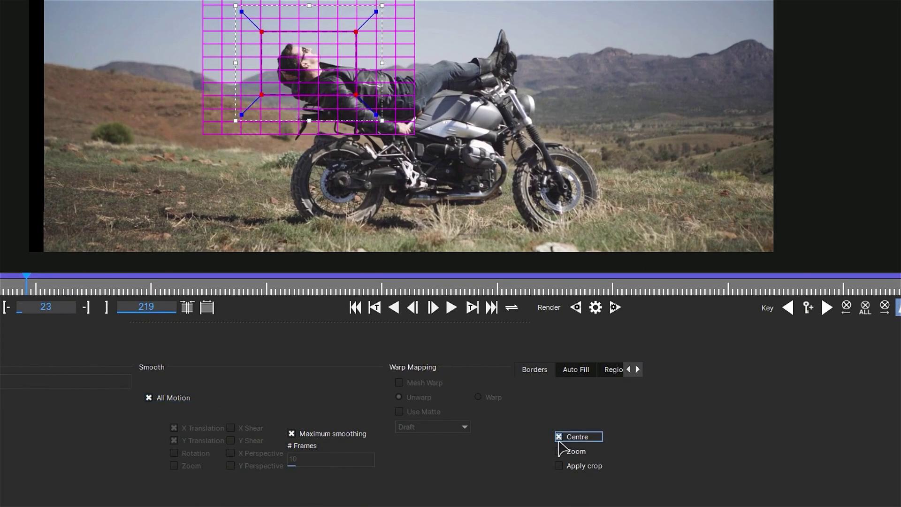
pyautogui.click(559, 451)
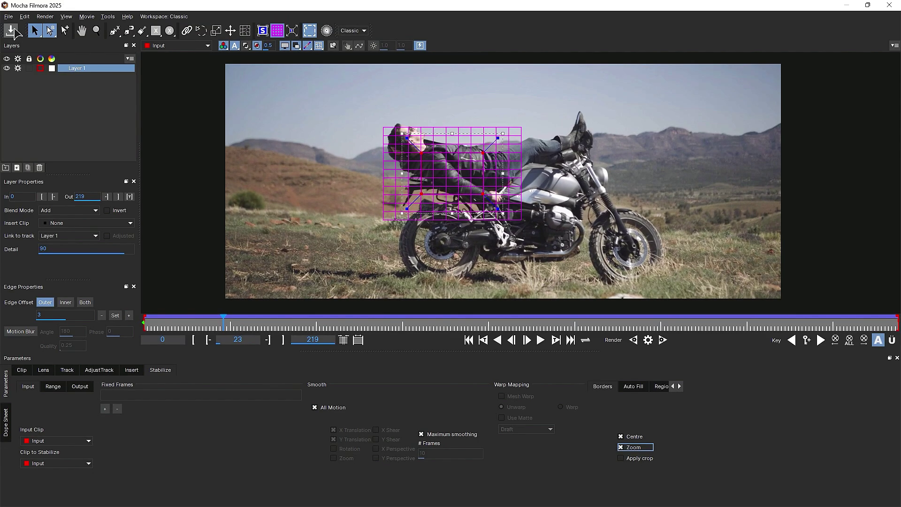
# - Back in Filmora, set the Mocha Filmora effect's Module Renders module to Stabilize
pyautogui.click(888, 7)
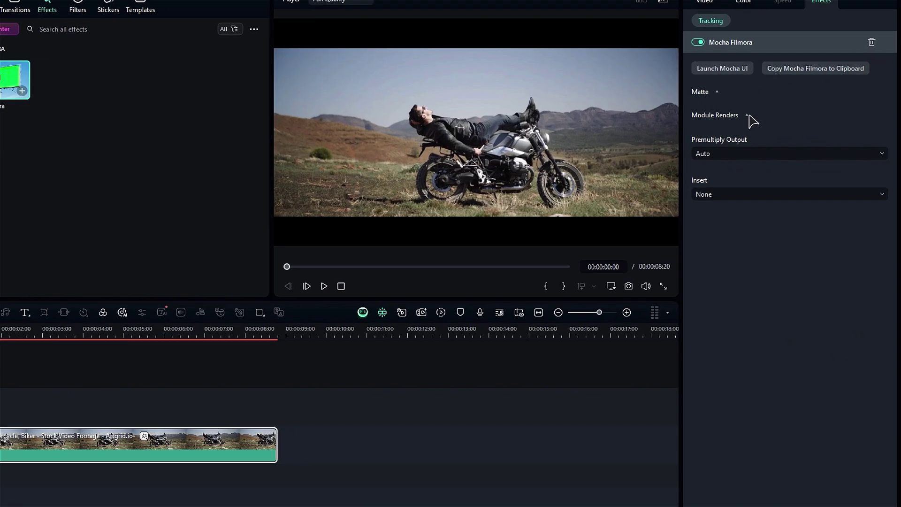
pyautogui.click(768, 128)
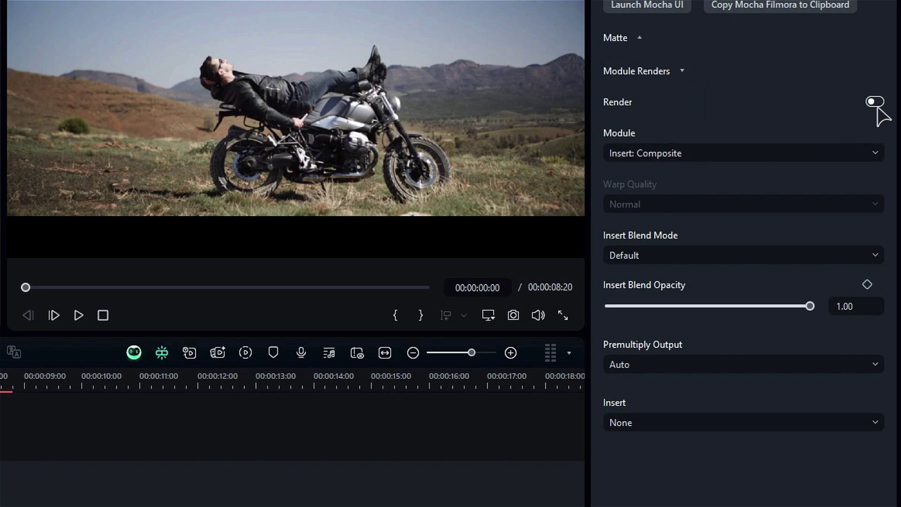
pyautogui.click(864, 161)
pyautogui.click(828, 232)
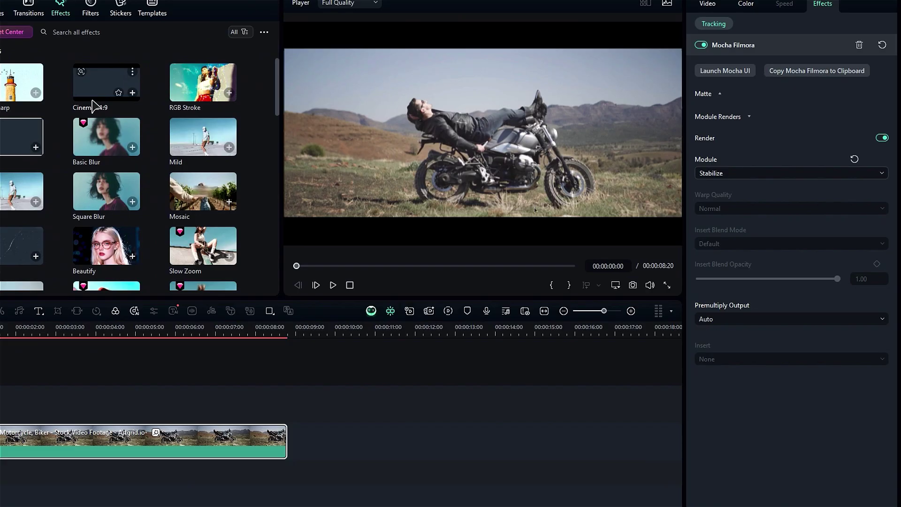
# - Place the Trending Cinema 21:9 effect on the track above the motorbike clip
pyautogui.moveTo(203, 98); pyautogui.dragTo(206, 398)
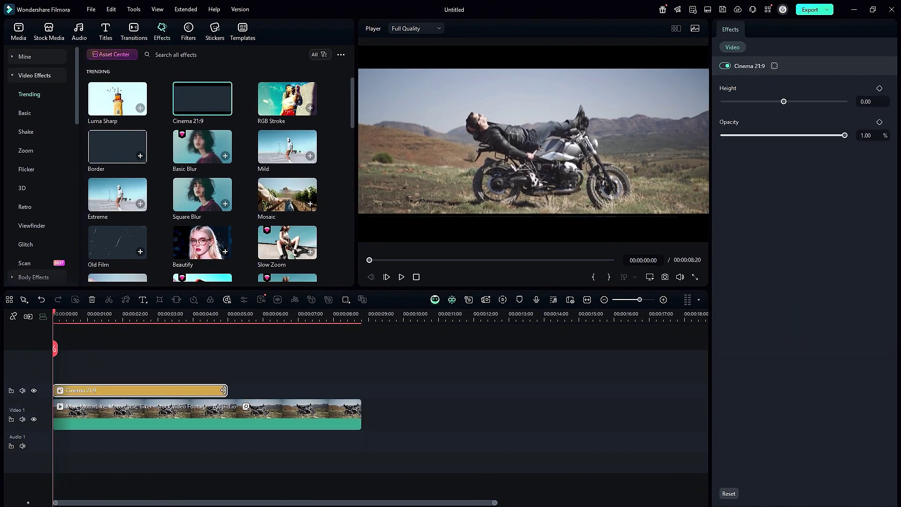